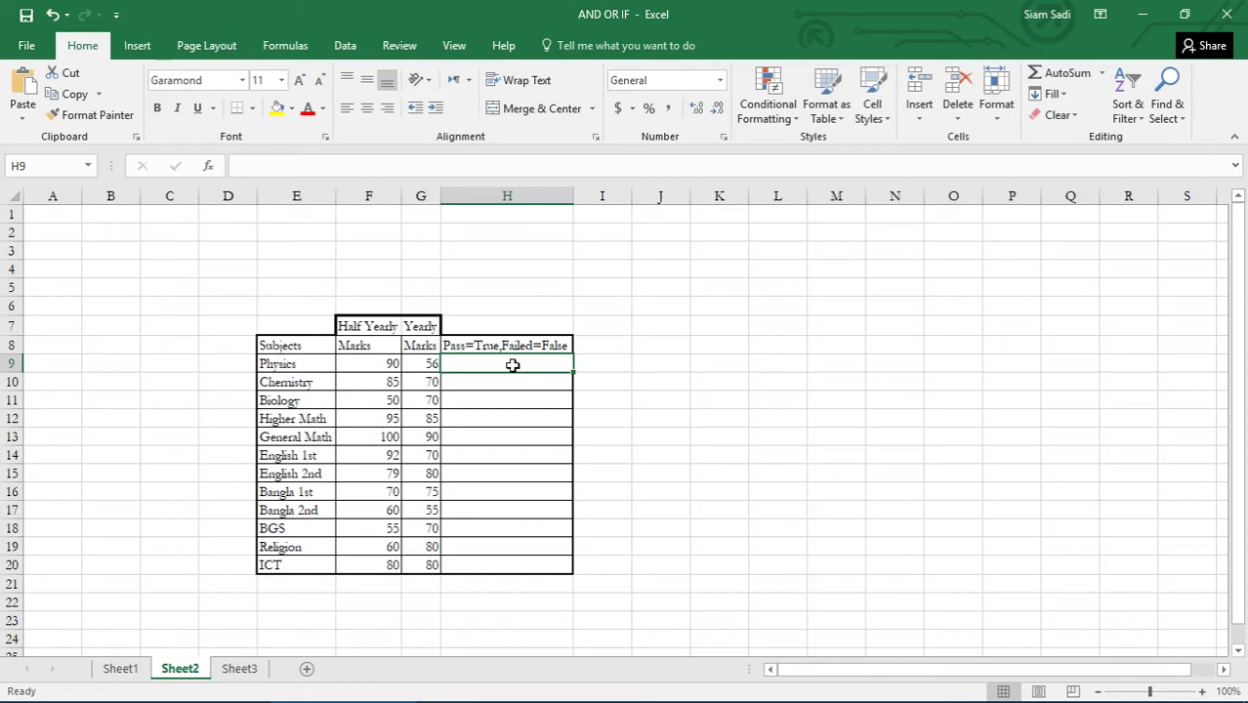
Type an equals sign in H9 to begin the Physics pass-check formula
type("=")
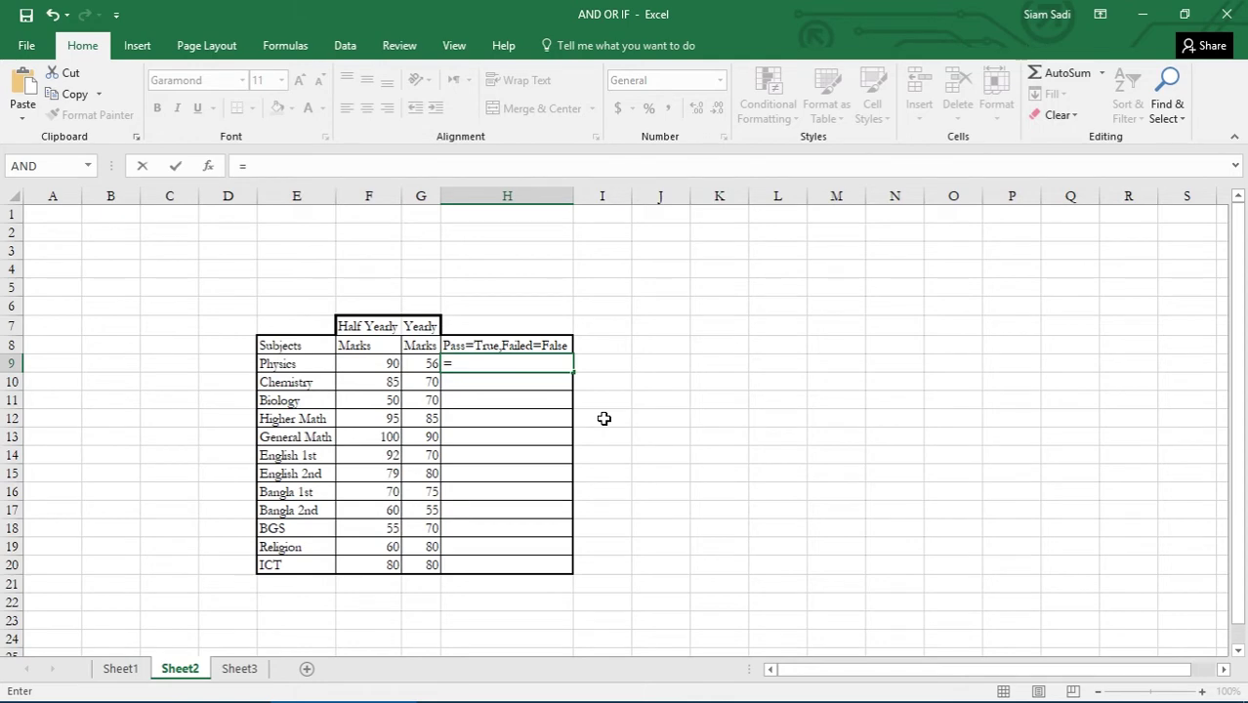
Enter =and(F9>=60,G9>=60) in H9, which returns FALSE for Physics
left_click(482, 363)
type("and")
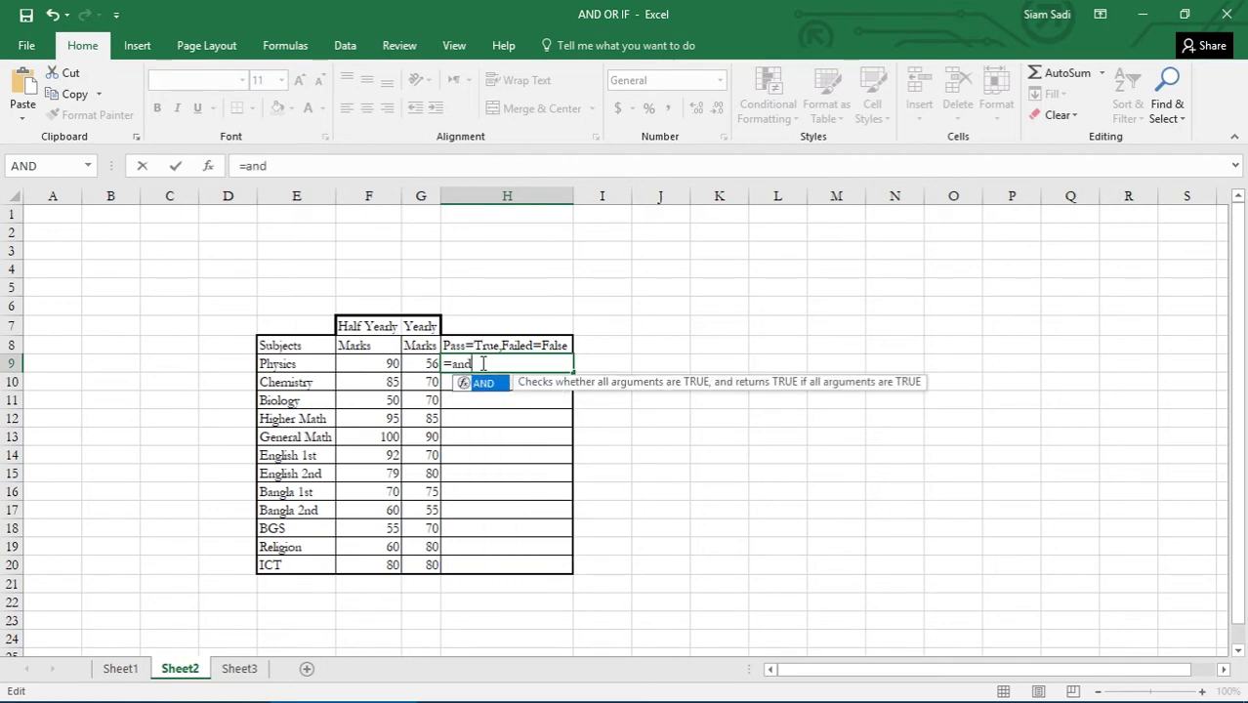
type("(")
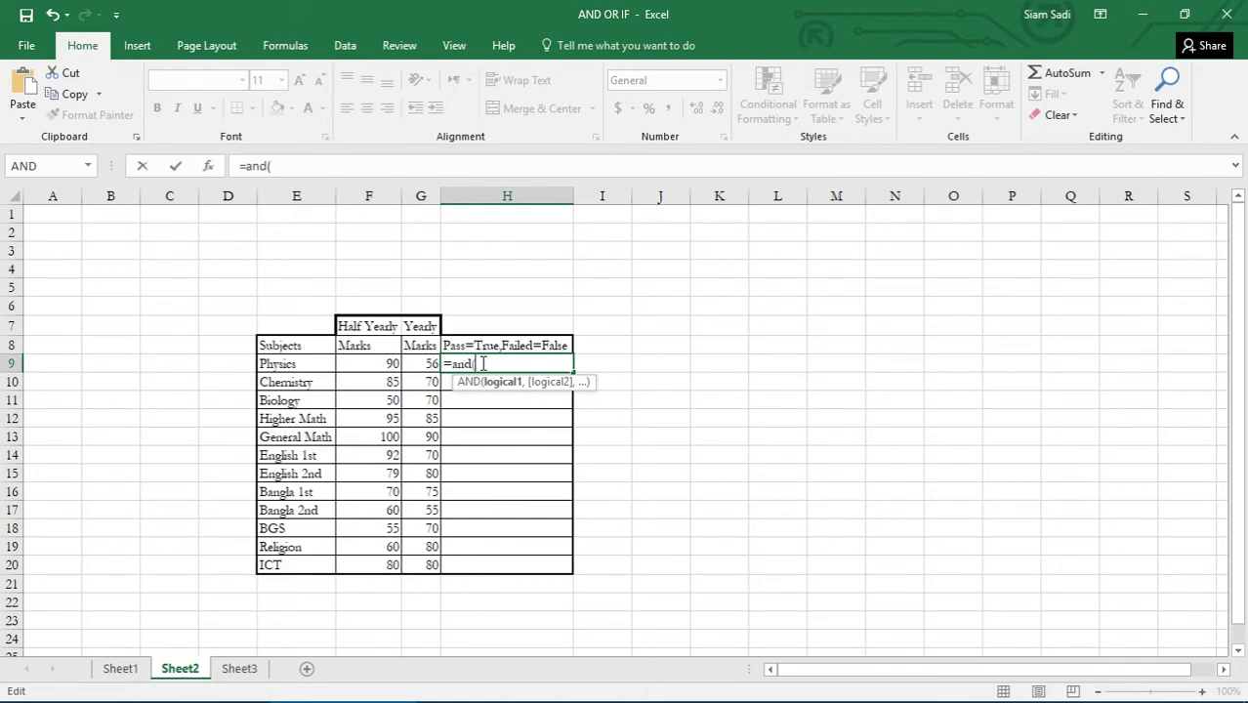
left_click(378, 361)
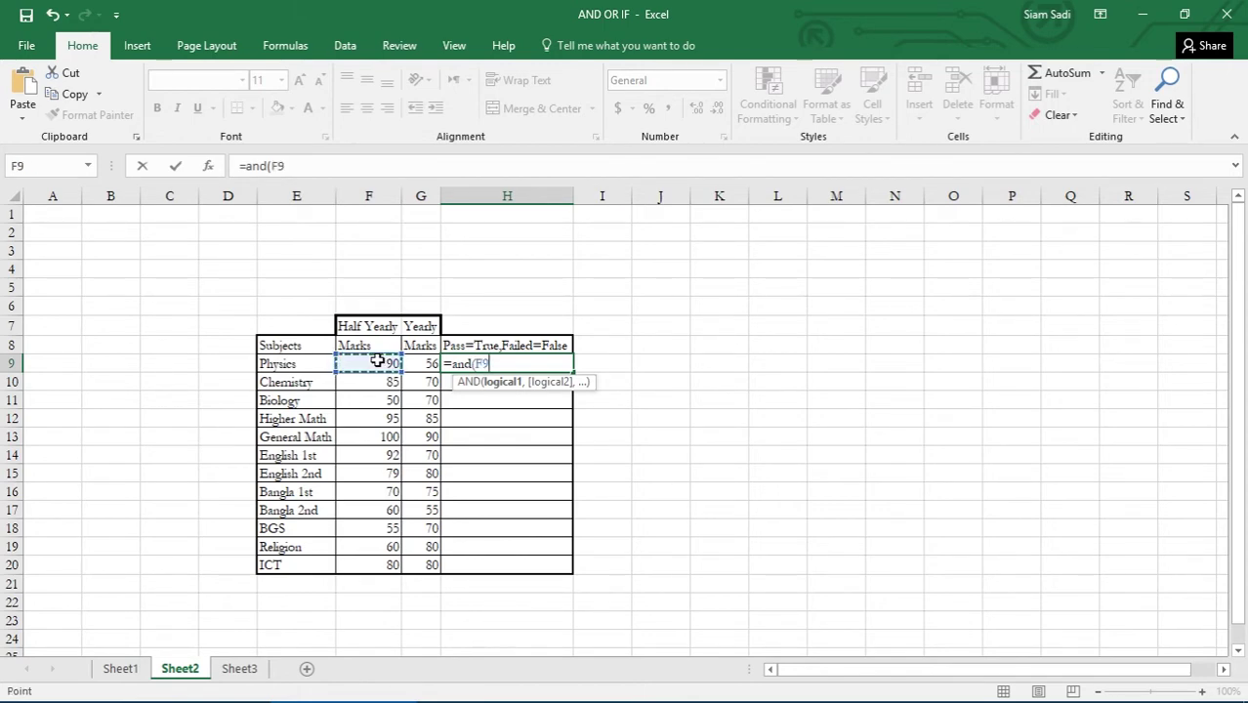
type(">=60,")
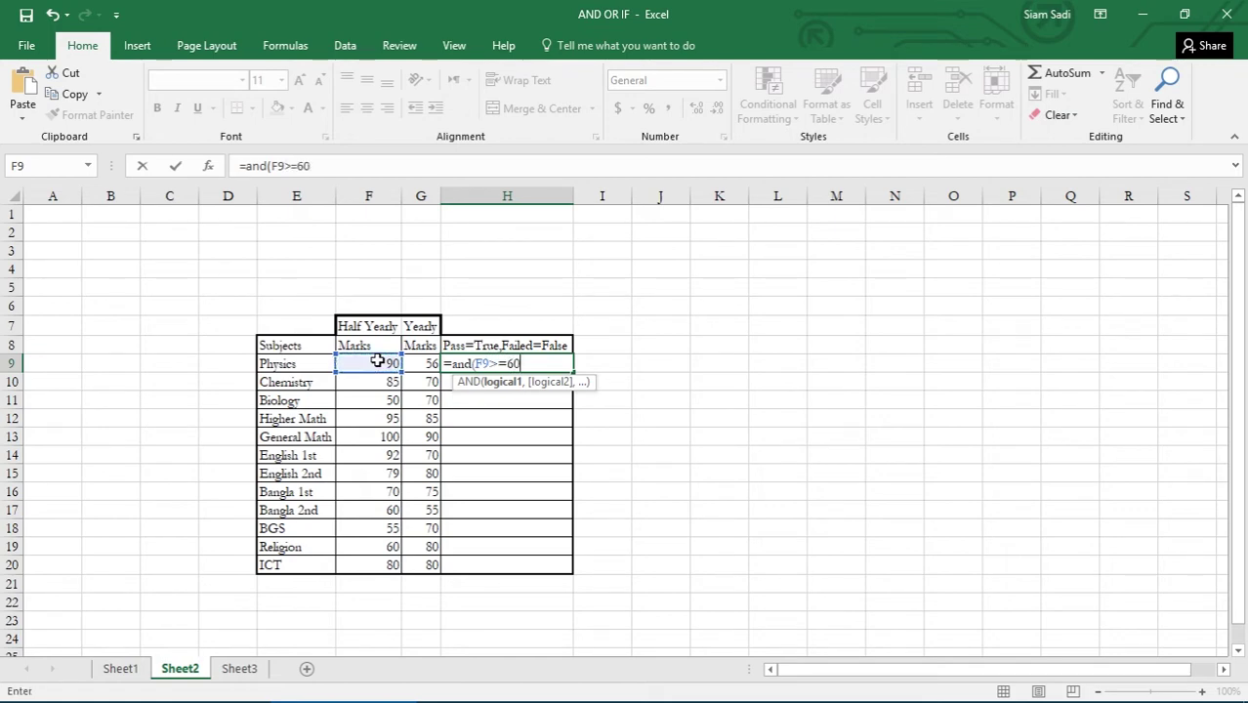
left_click(422, 362)
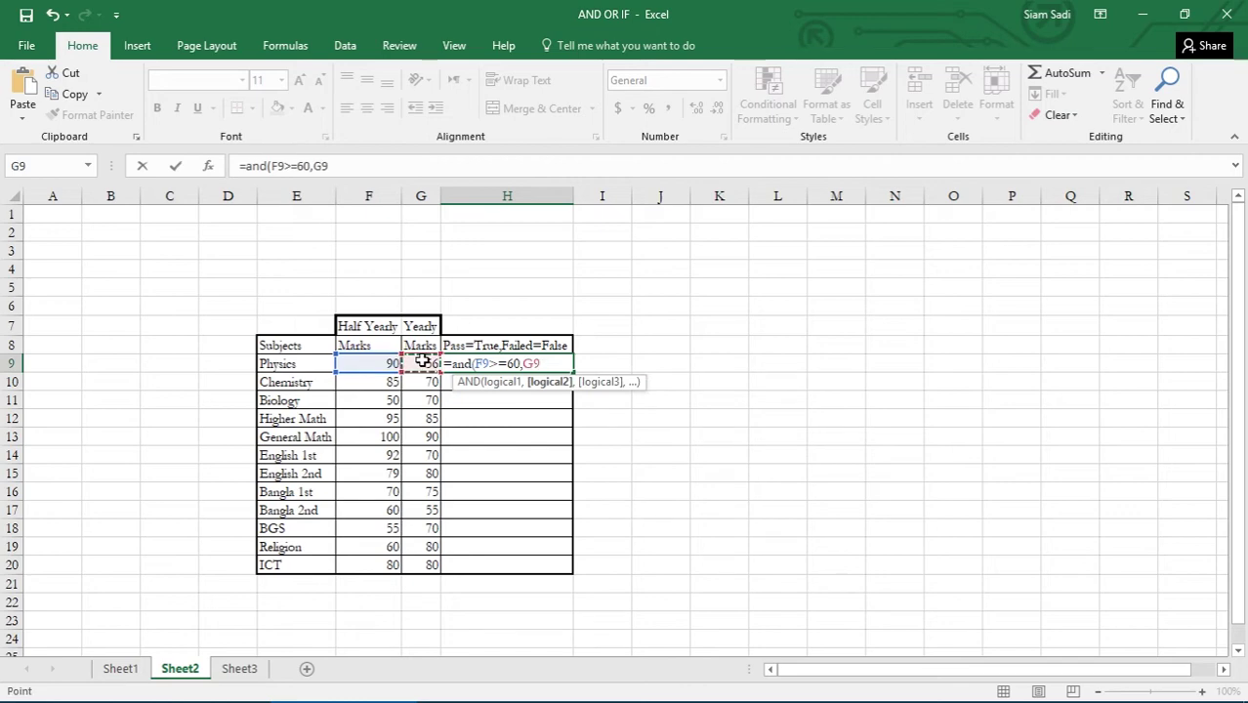
type(">=60)")
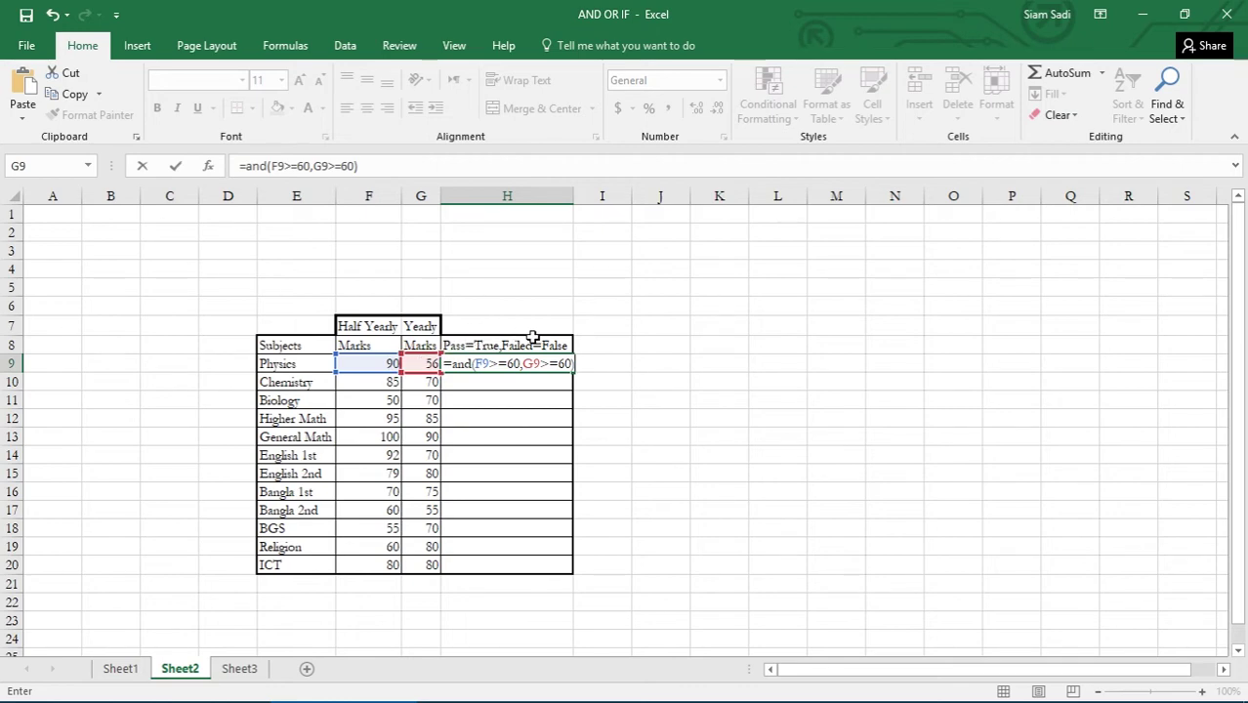
key("Return")
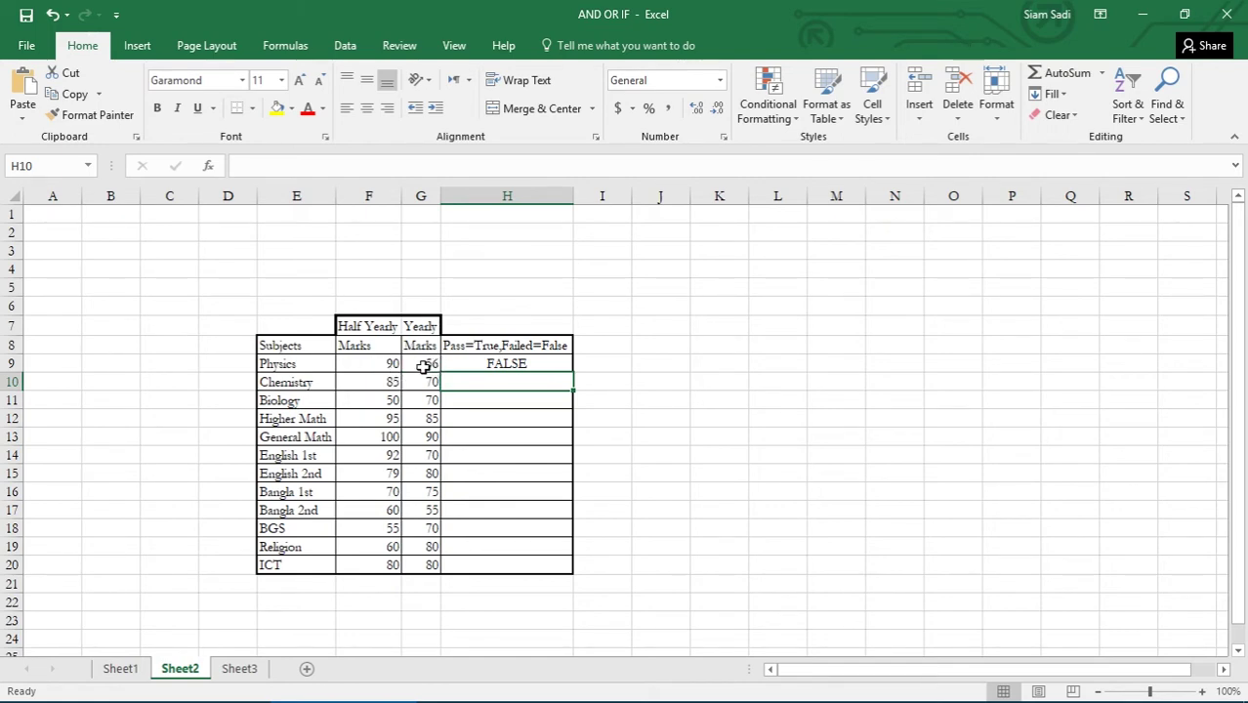
left_click(565, 369)
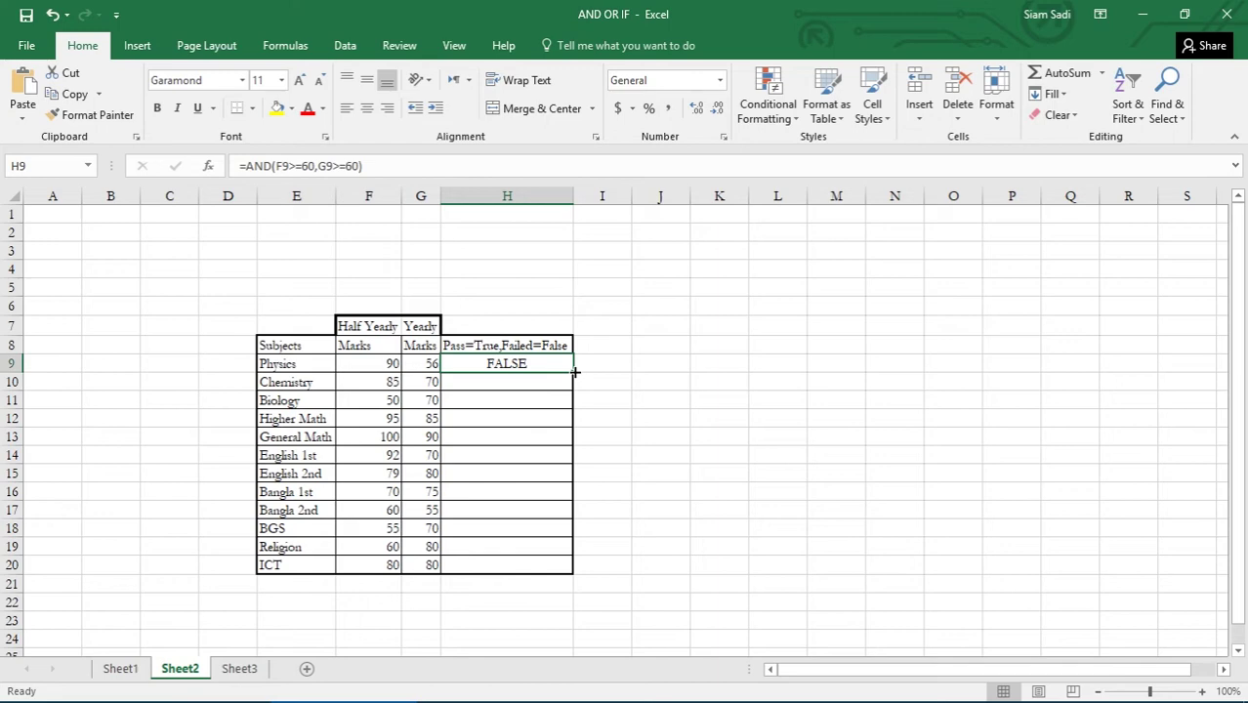
Fill H9's AND formula down through H20, then reselect H9 to view its formula
left_click_drag(574, 372, 575, 571)
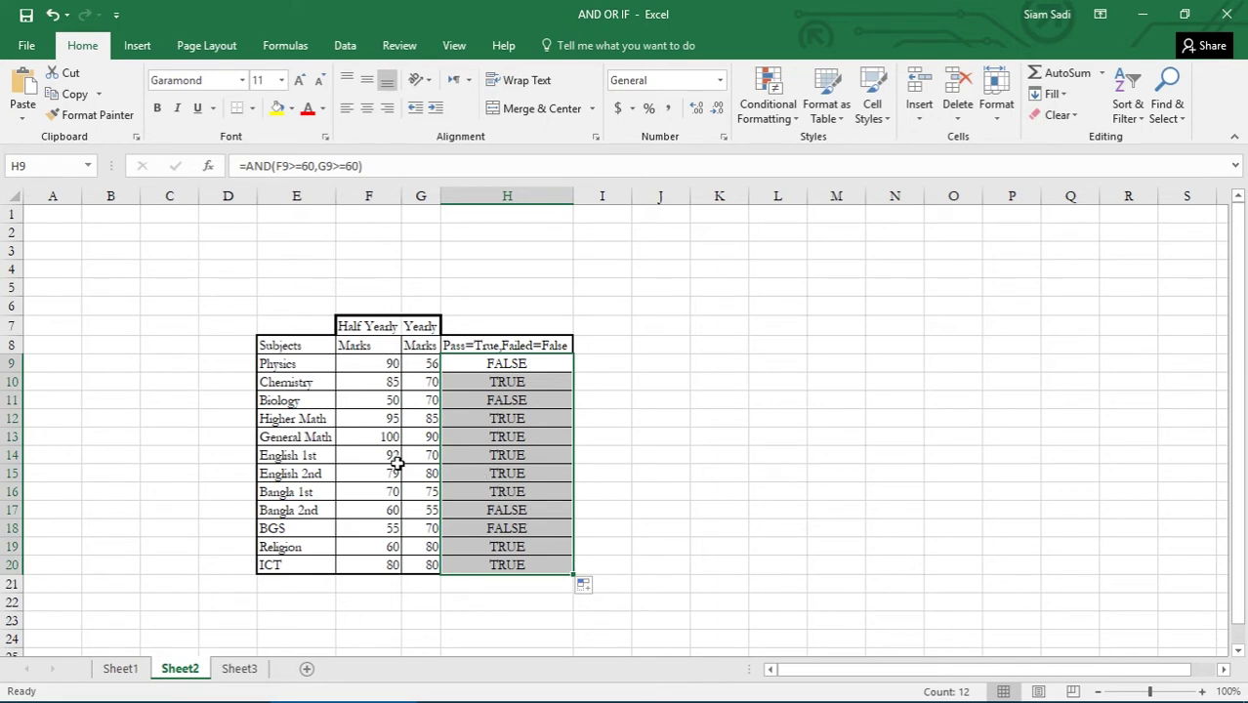
left_click(620, 543)
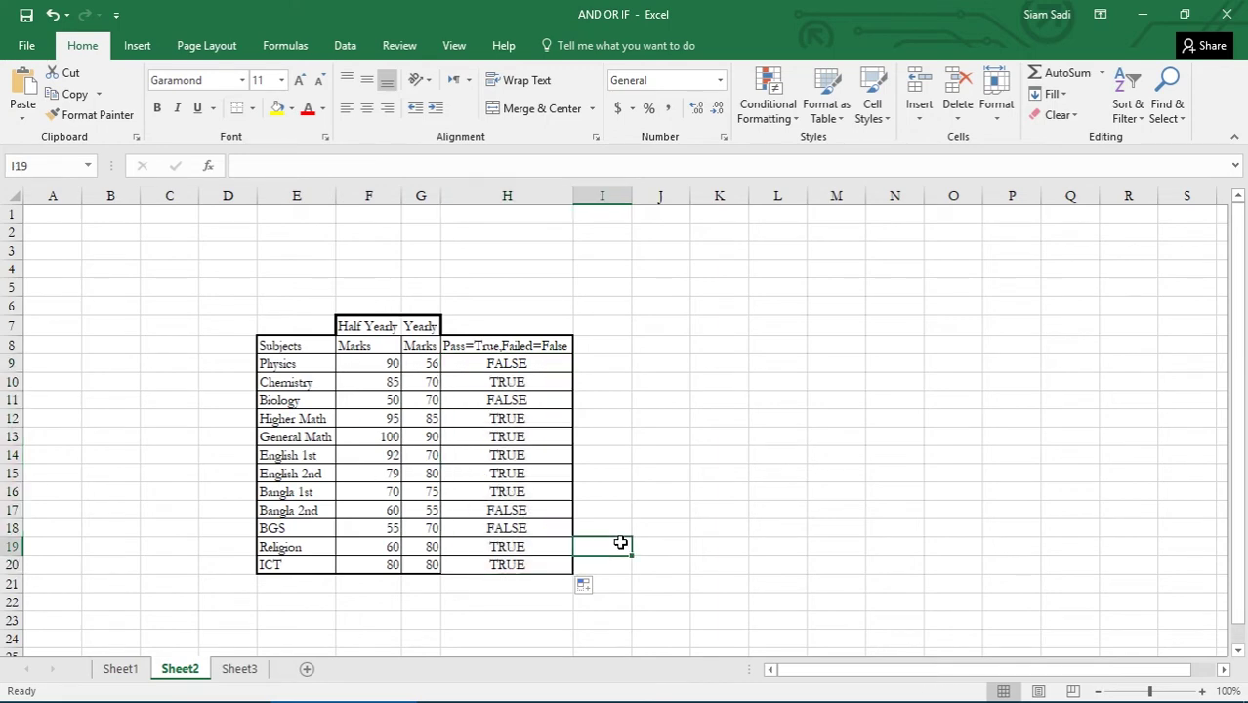
left_click(506, 363)
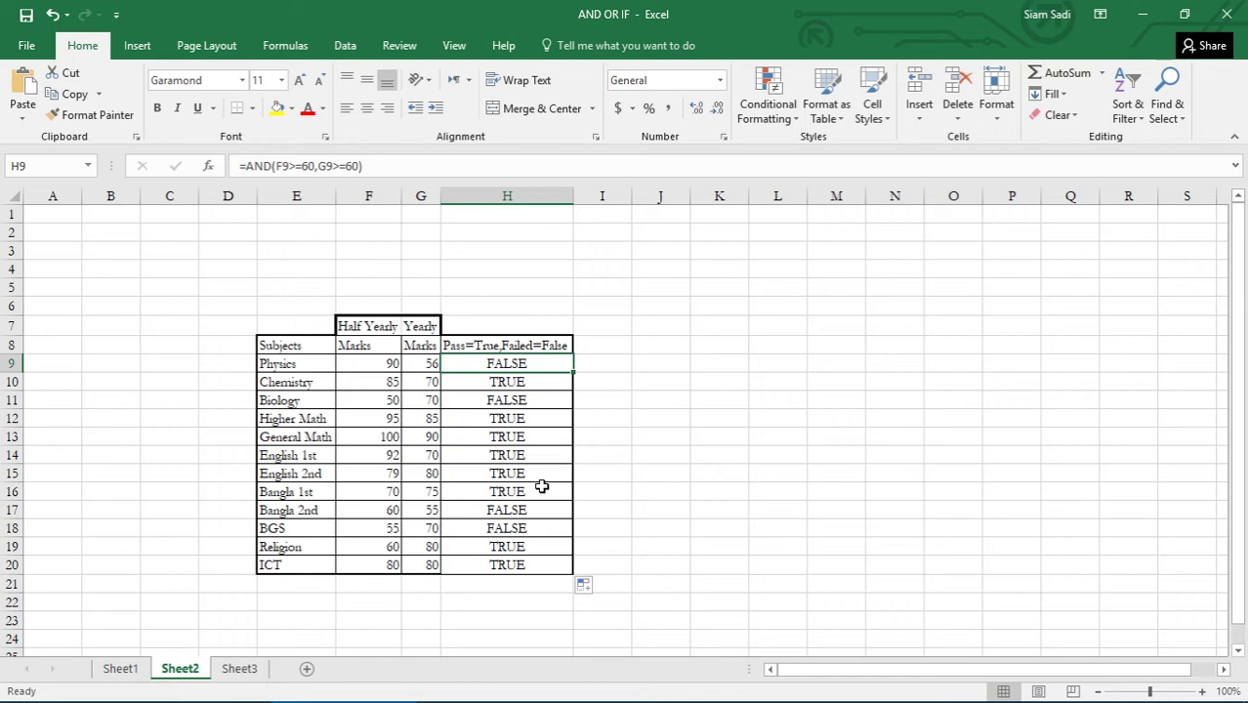
Go to Sheet3's Players table and select H9 under the empty Game 3 column
left_click(260, 668)
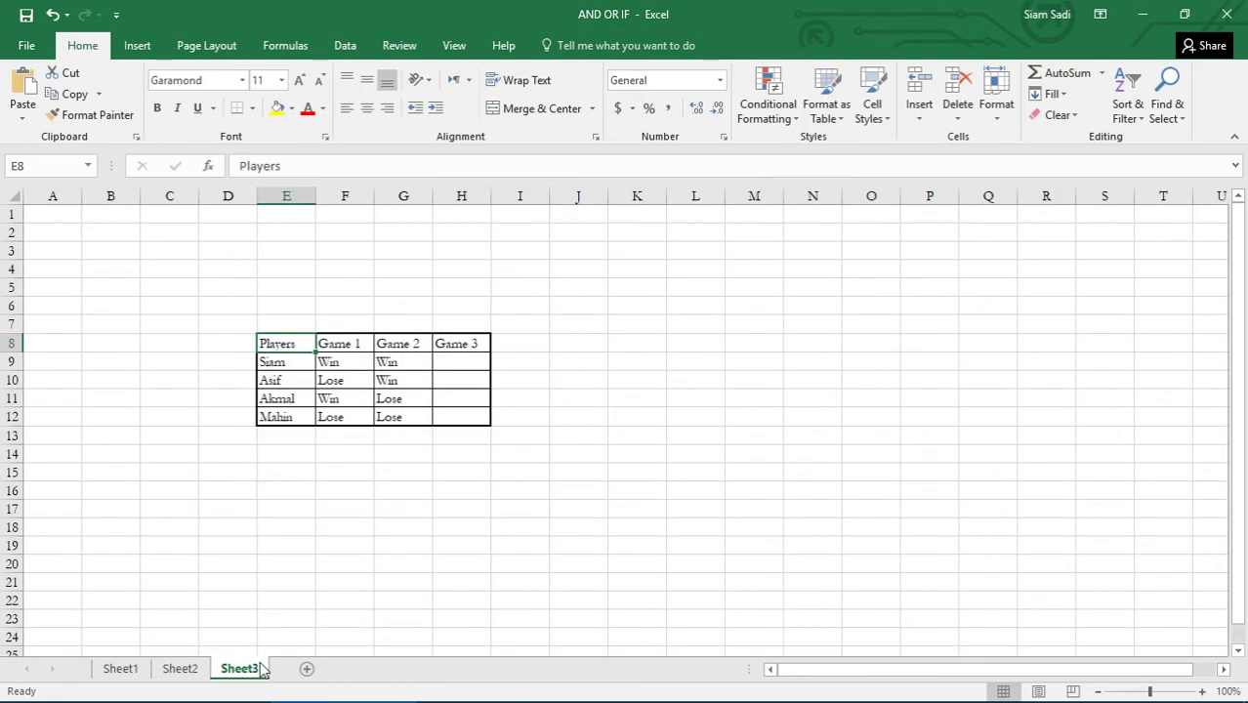
key("Down")
key("Right")
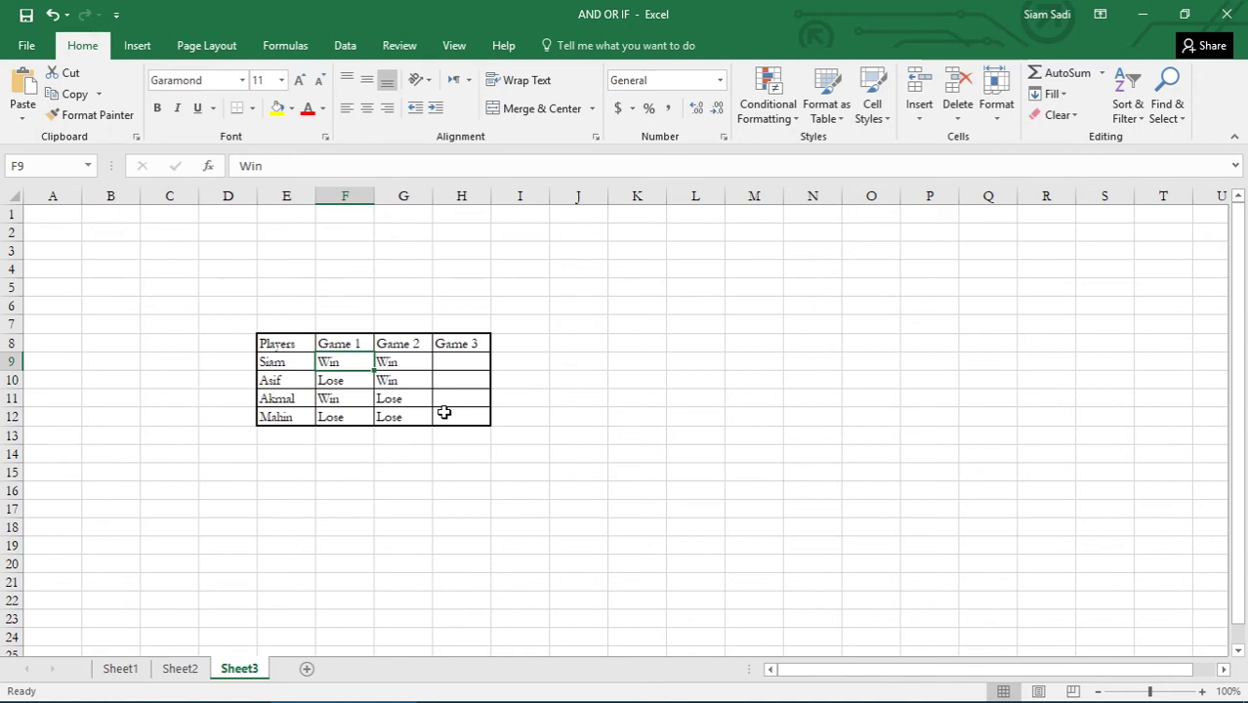
left_click(459, 365)
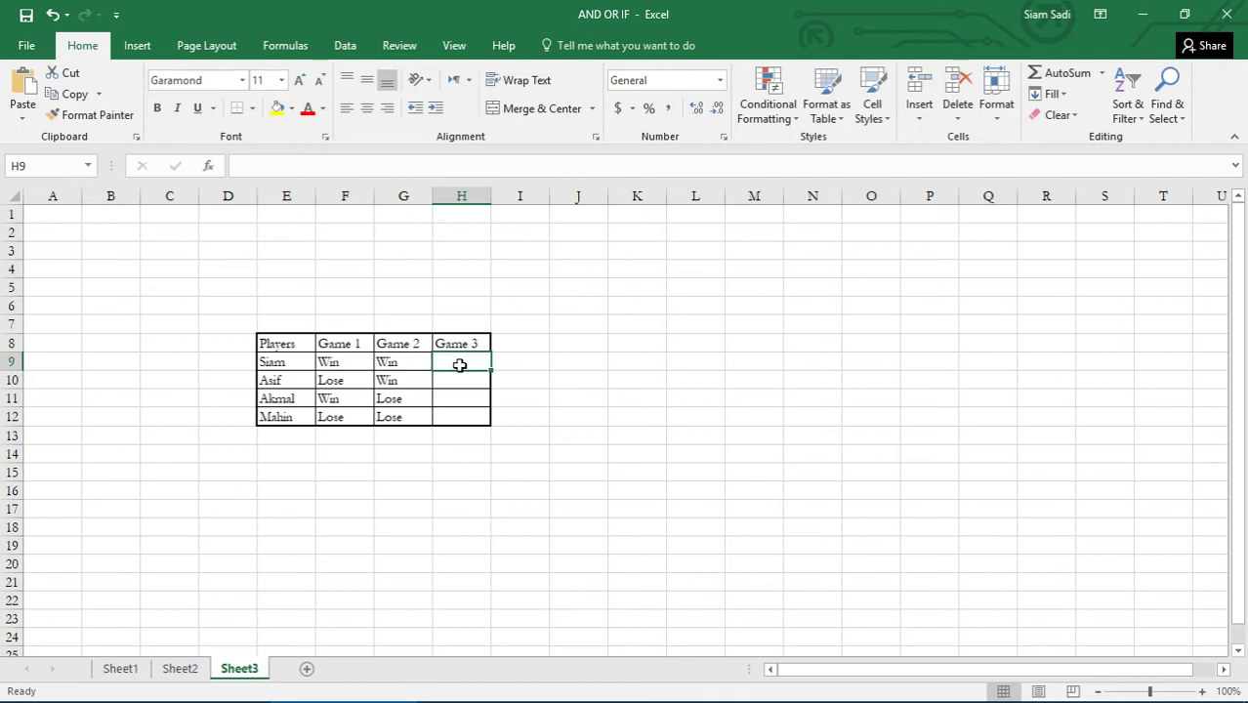
Start H9 with =and(F9="WiN", to test the first player's Game 1 win
type("=and")
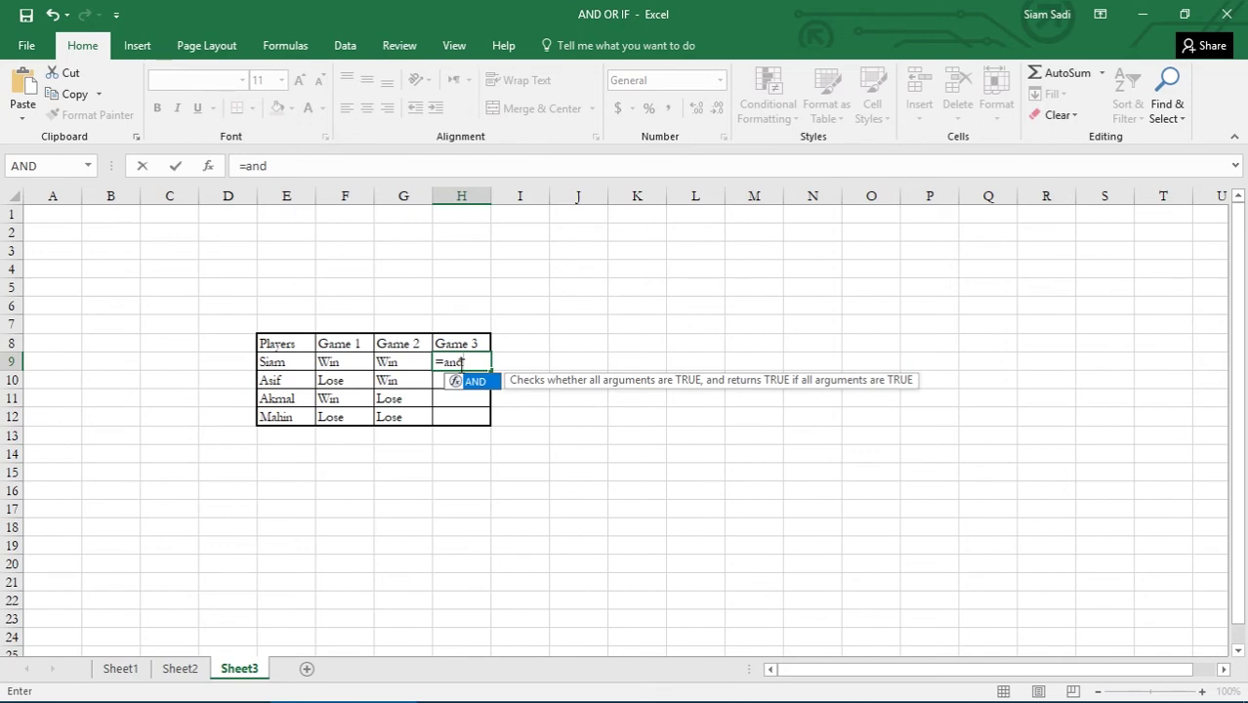
type("(")
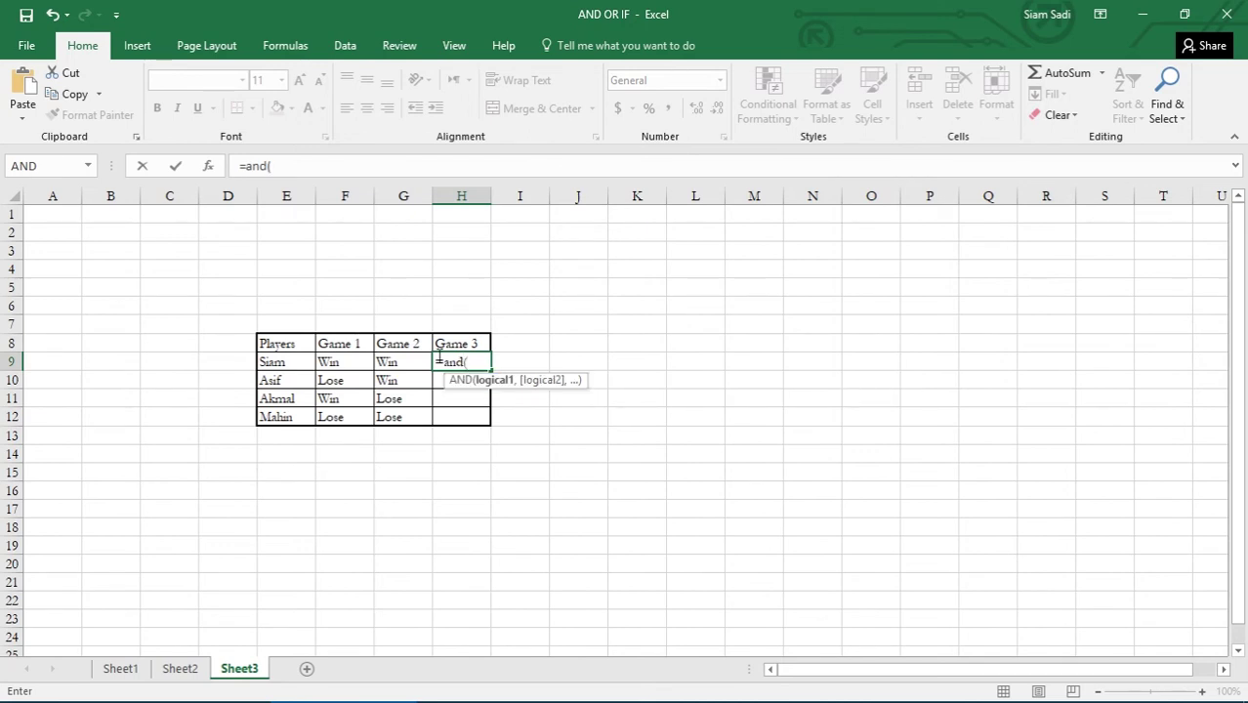
left_click(358, 363)
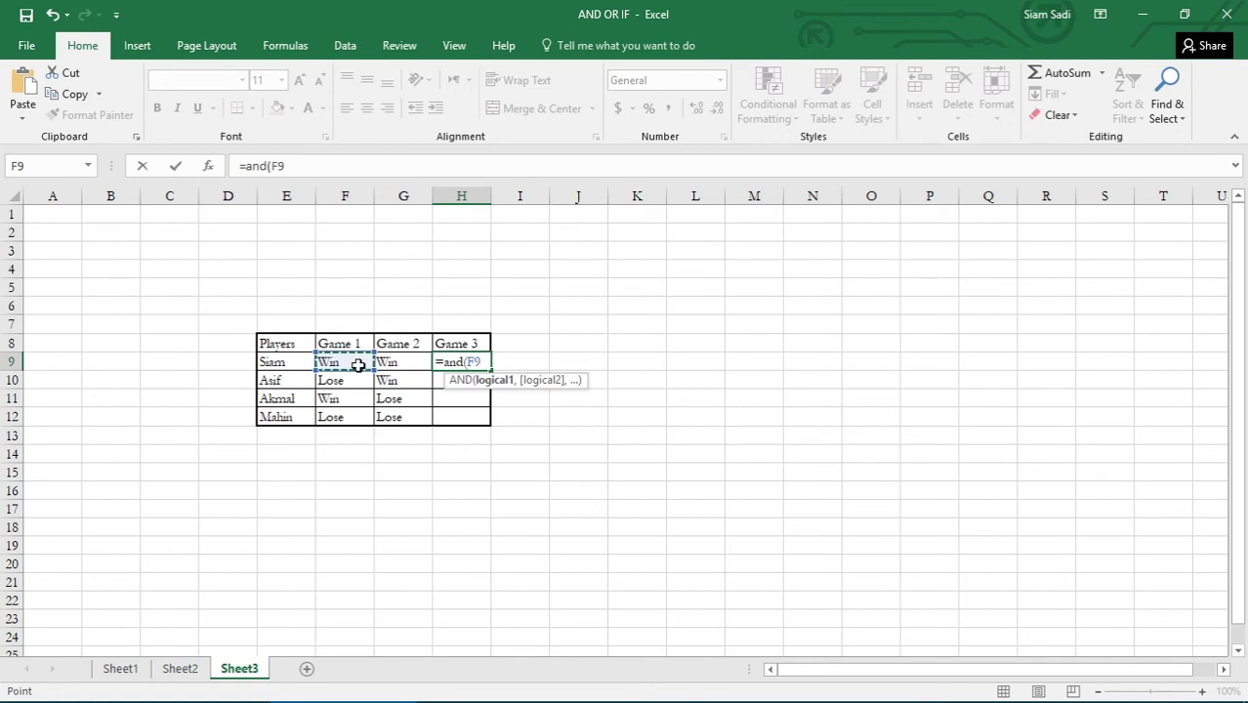
type("=")
type("Win")
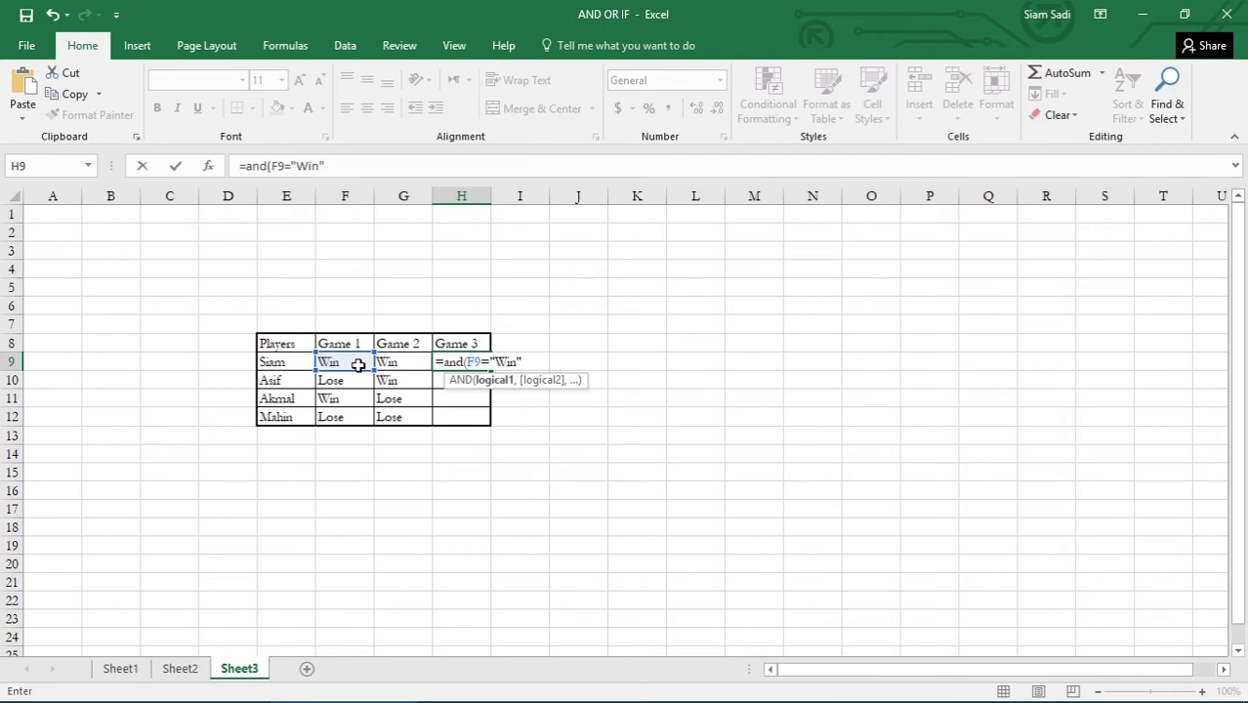
key("BackSpace")
type("N")
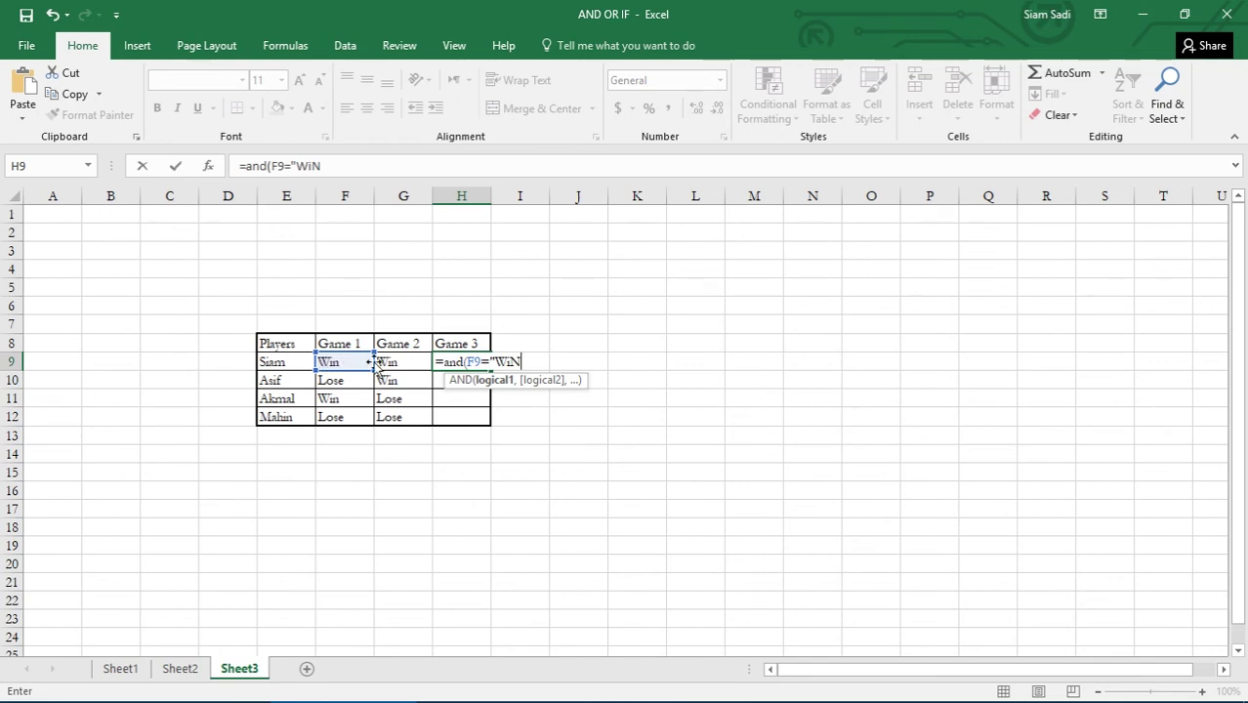
type("\",")
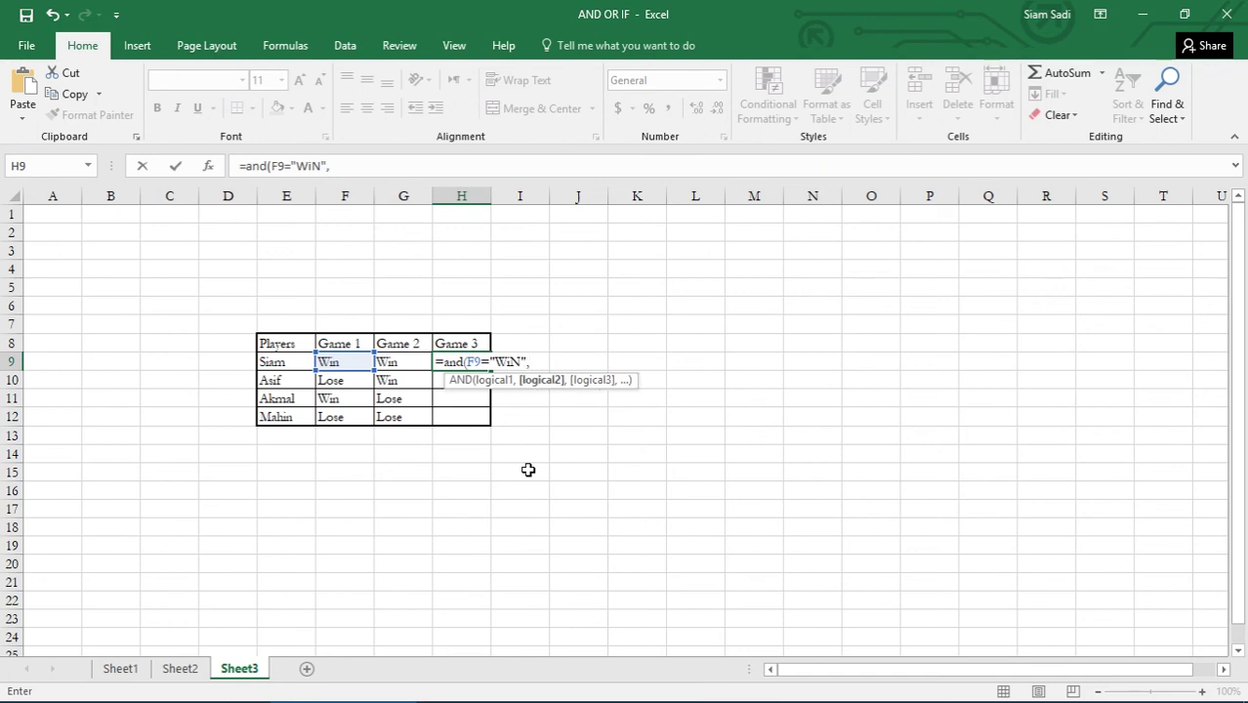
Add G9="WIN" as the second condition and close the formula, giving TRUE
left_click(408, 362)
type("=\"")
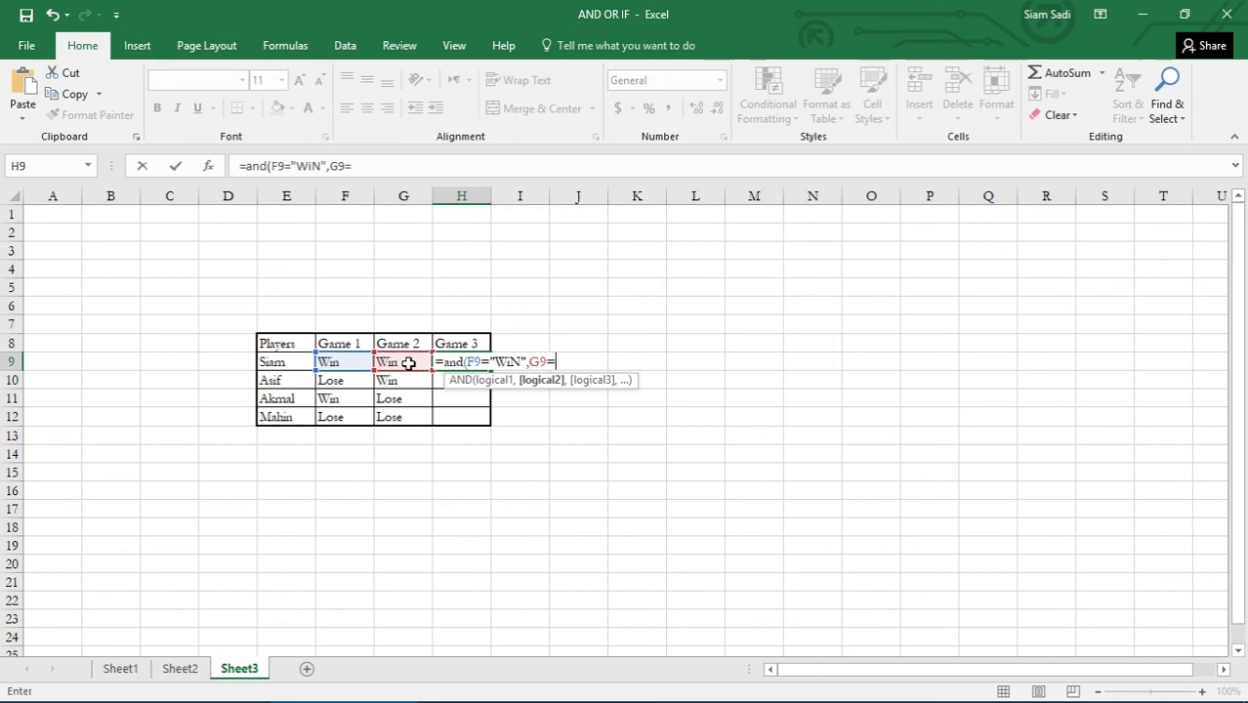
type("WIN\")")
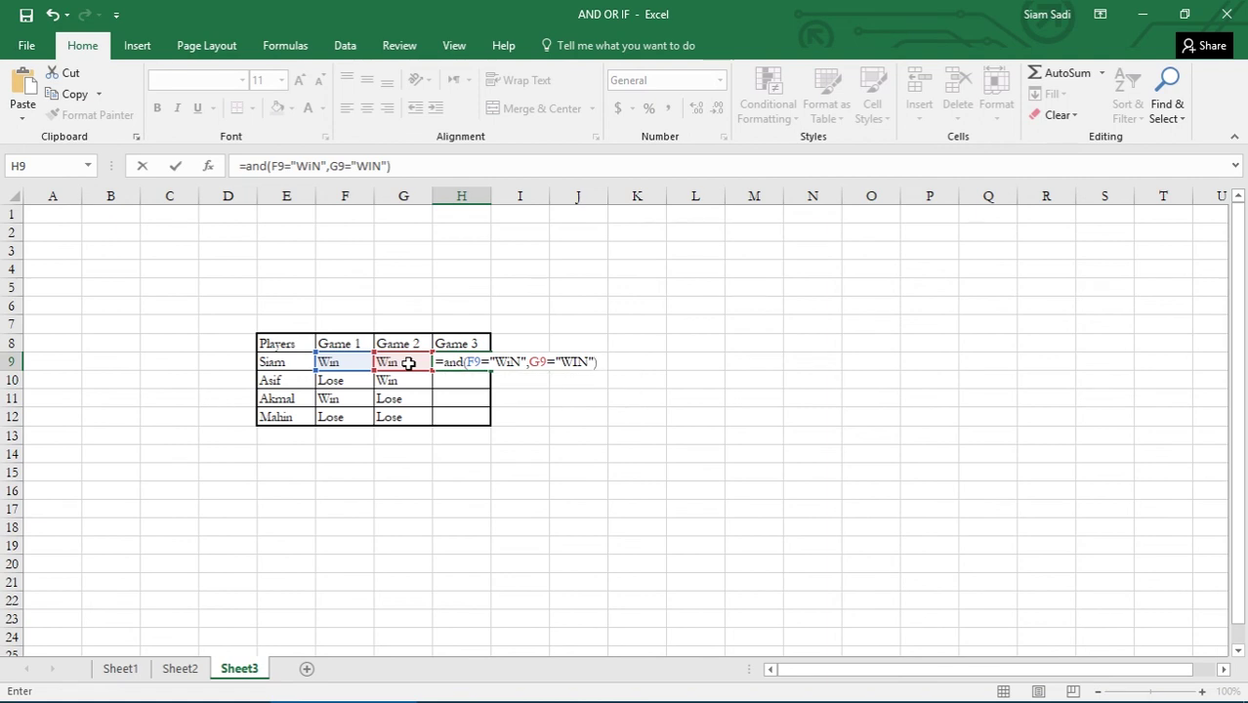
key("Return")
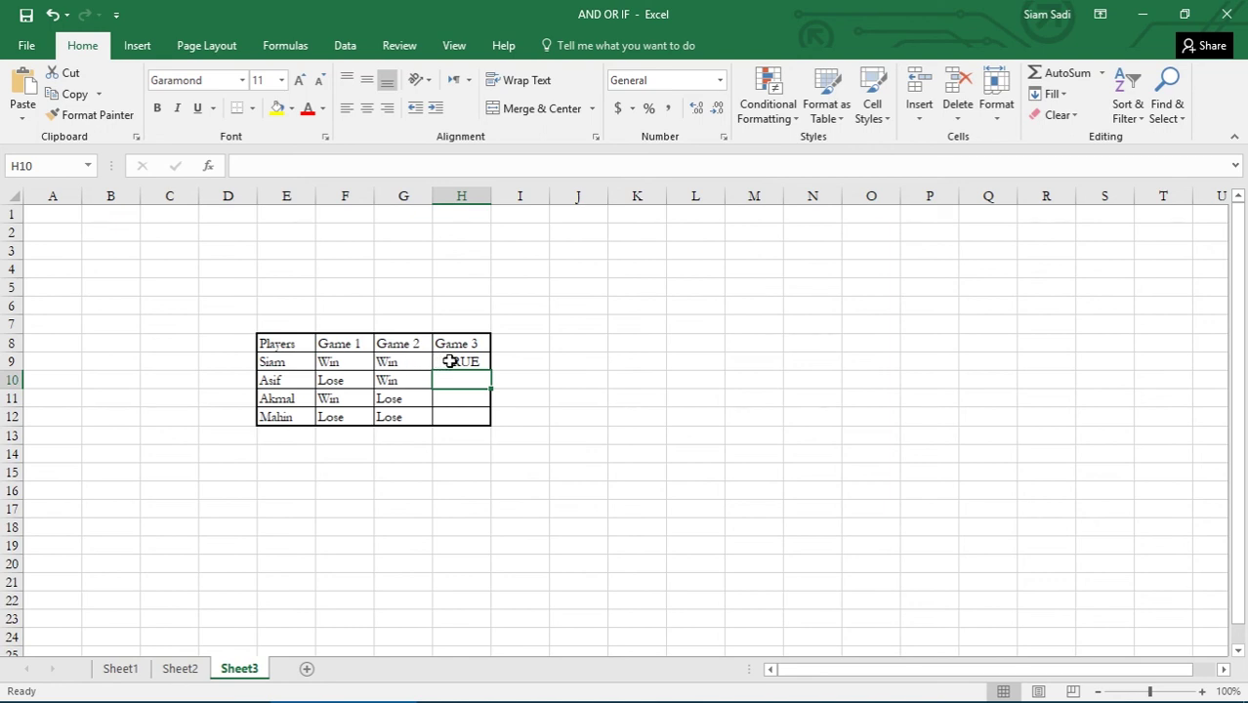
Copy H9's AND formula down to H12, showing FALSE for the other three players
left_click(449, 361)
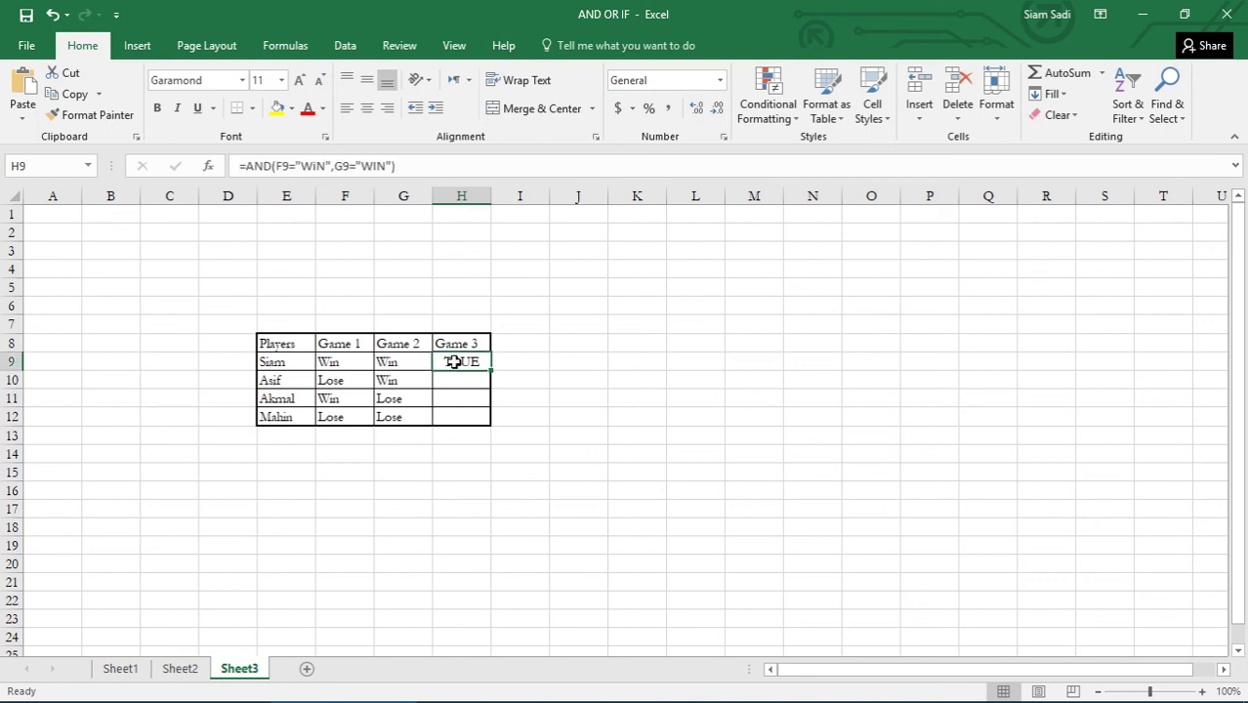
left_click_drag(491, 369, 493, 425)
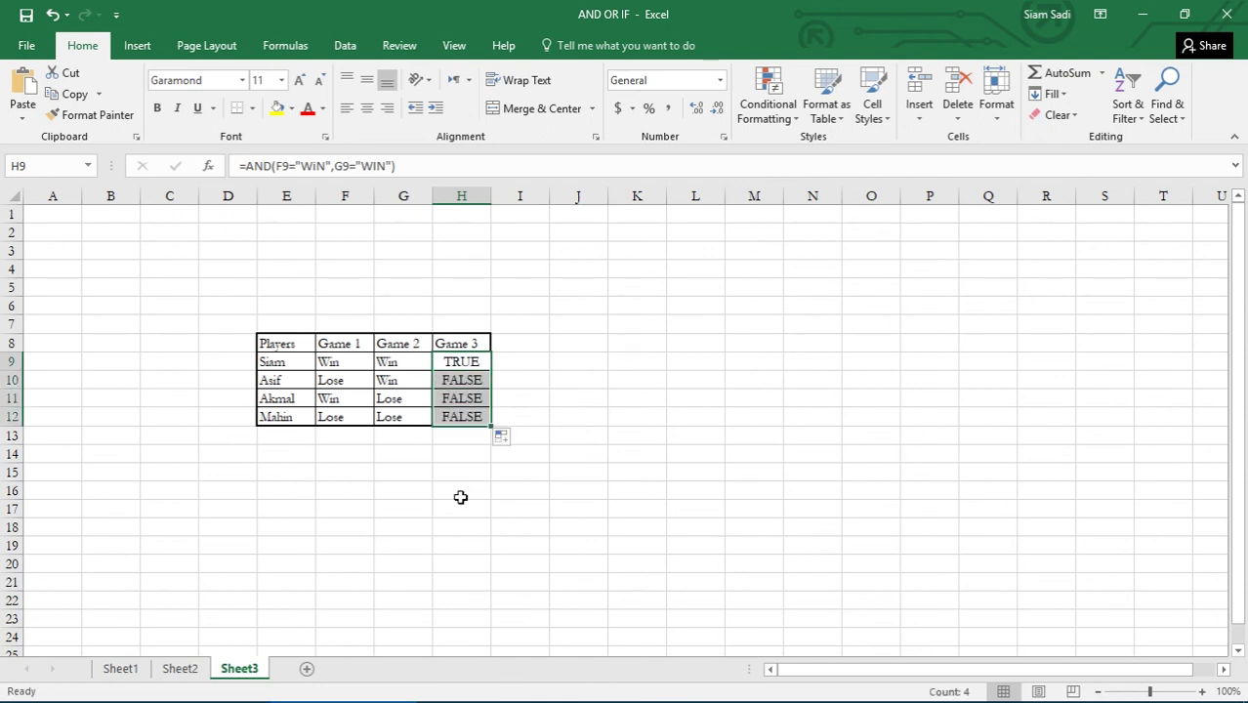
left_click(462, 361)
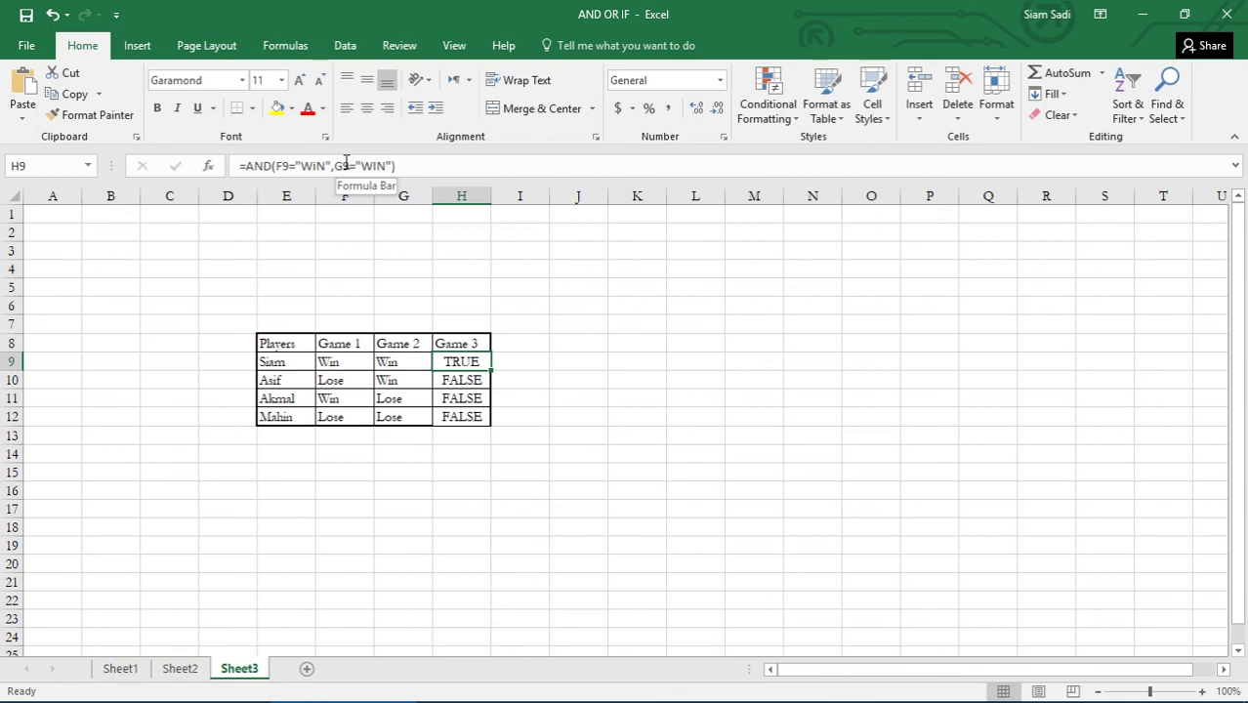
left_click(585, 393)
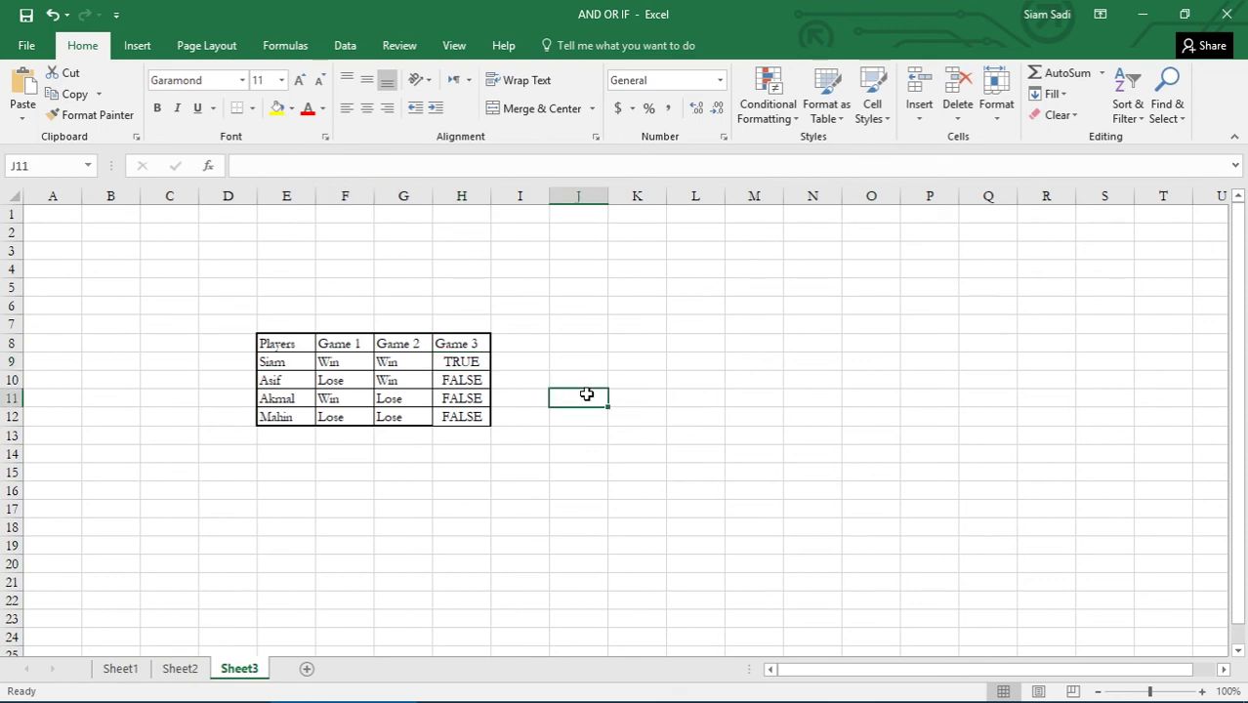